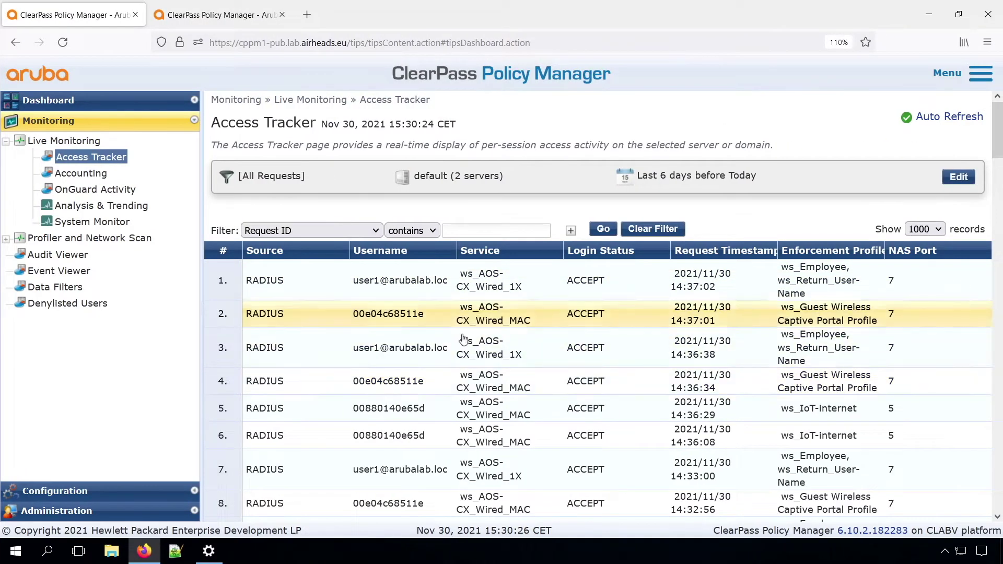
# - Review the latest Access Tracker request's details, close them, and expand the Administration menu
pyautogui.click(401, 288)
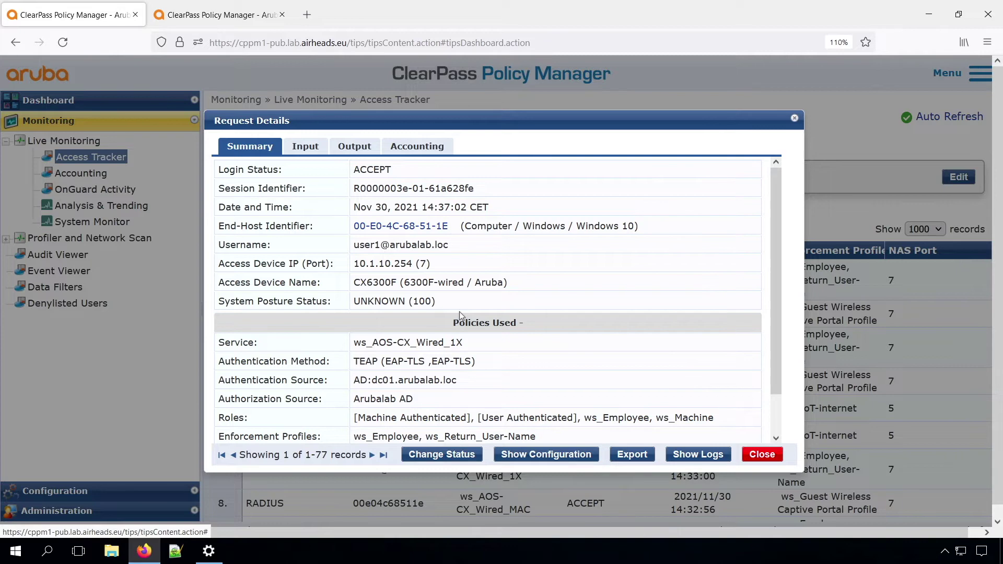
pyautogui.click(756, 453)
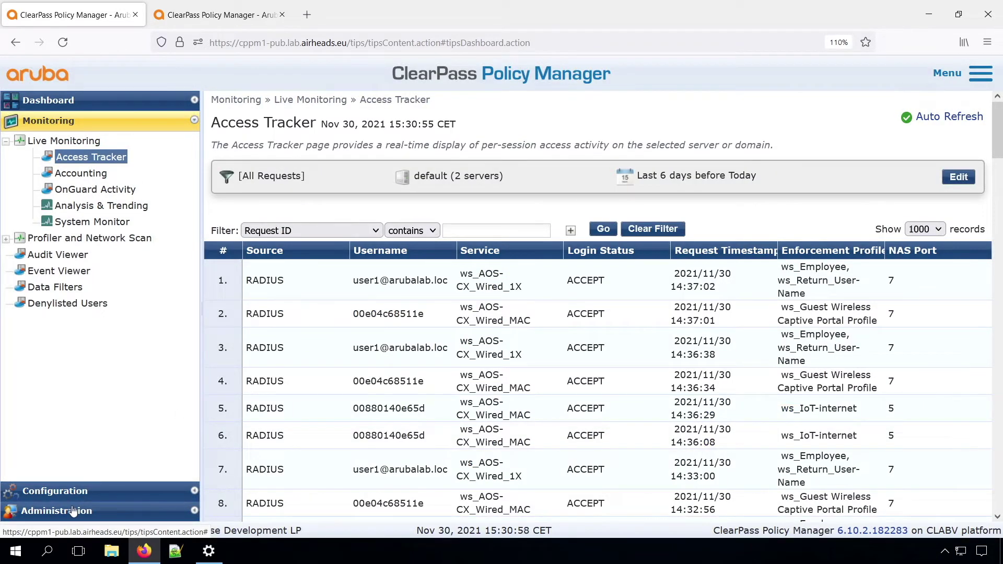
pyautogui.click(74, 510)
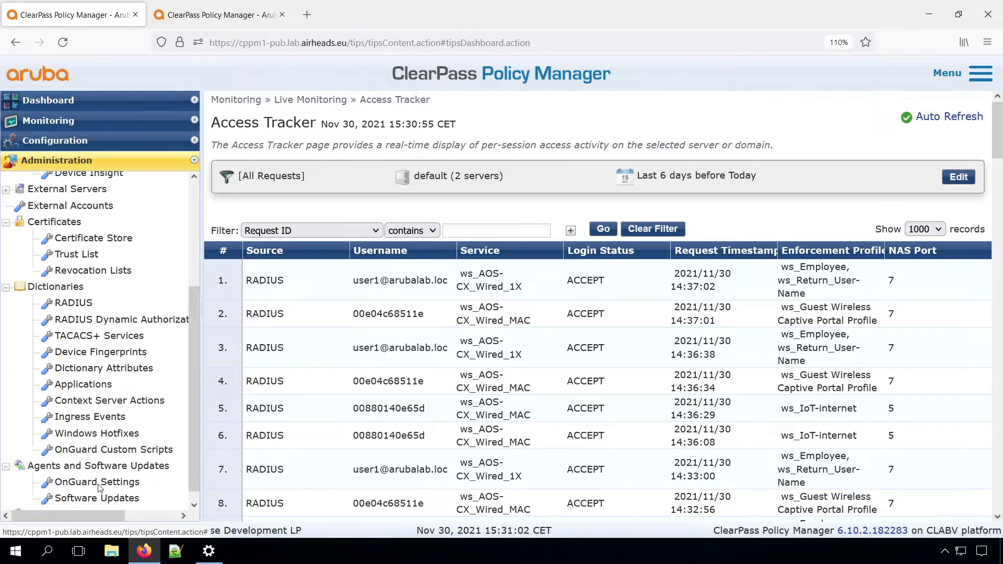
# - Set OnGuard Mode to 'Check health - no authentication' and agent updates to 'Download and Install'
pyautogui.click(97, 482)
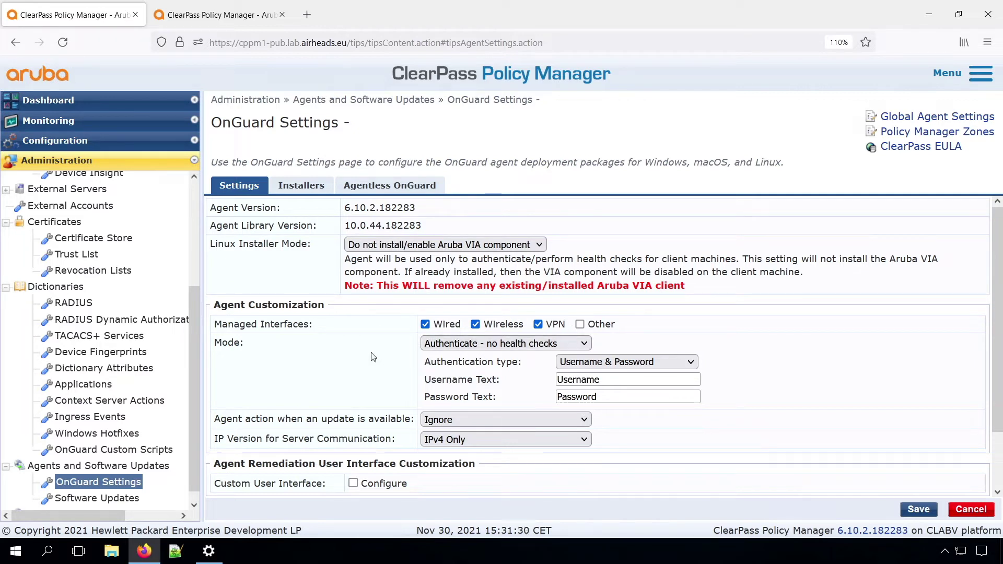
pyautogui.click(526, 346)
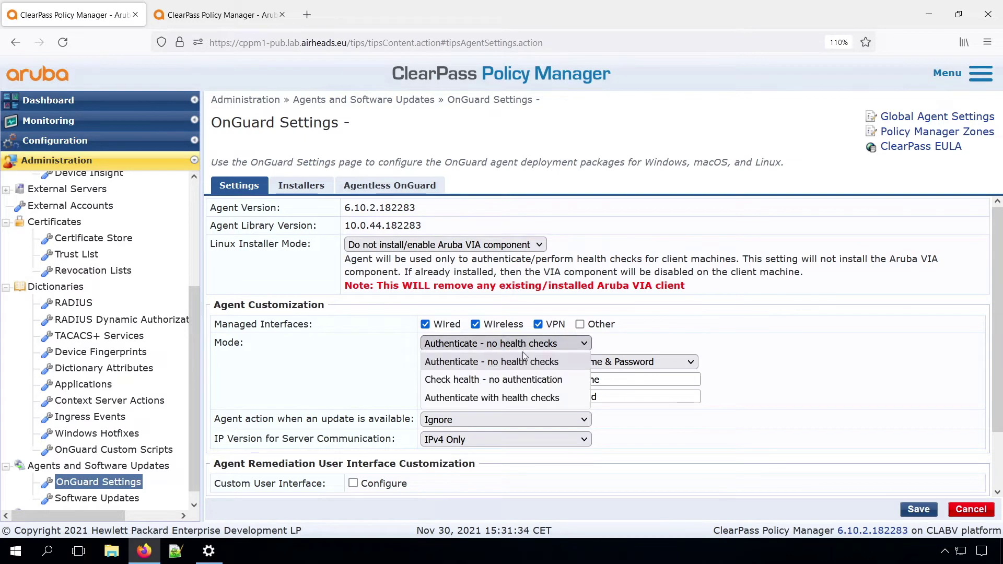
pyautogui.click(499, 381)
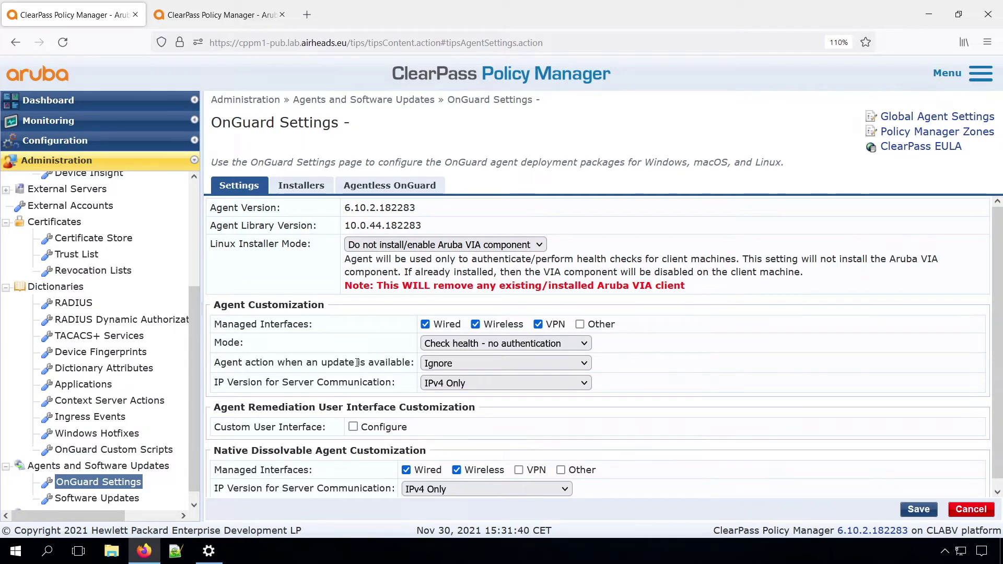
pyautogui.click(509, 366)
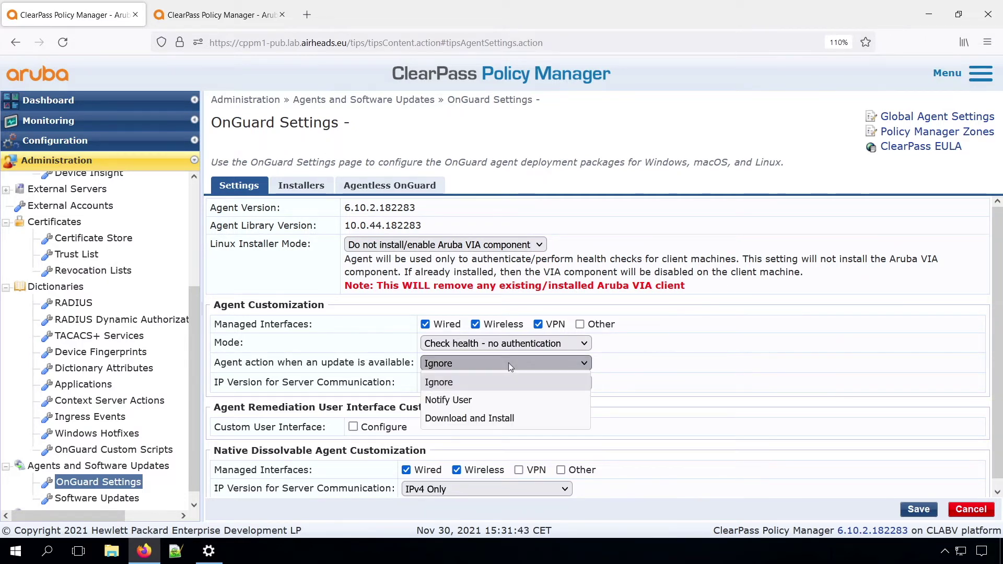
pyautogui.click(505, 423)
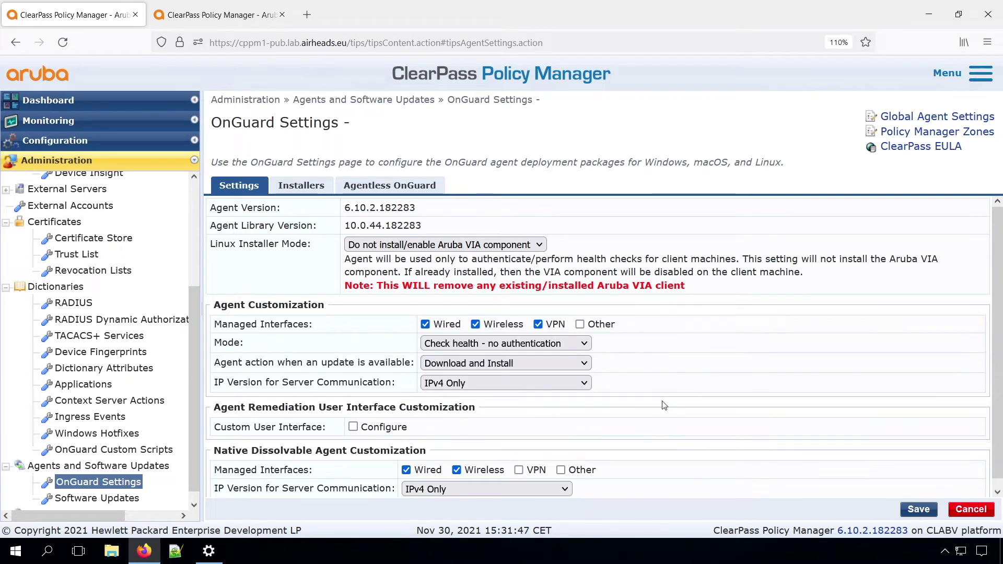
# - Turn the custom remediation interface option on, then back off
pyautogui.scroll(-1, 664, 406)
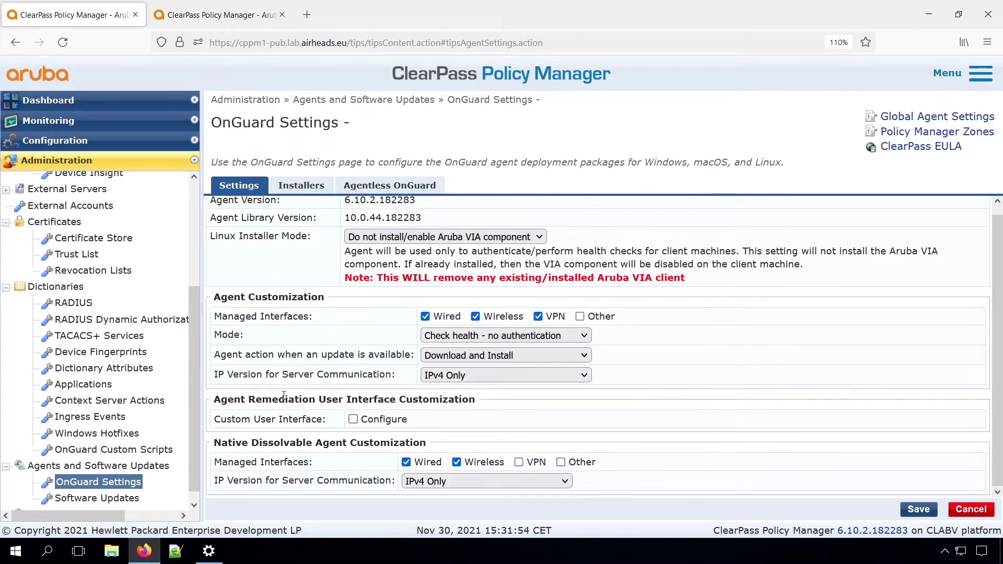
pyautogui.click(354, 420)
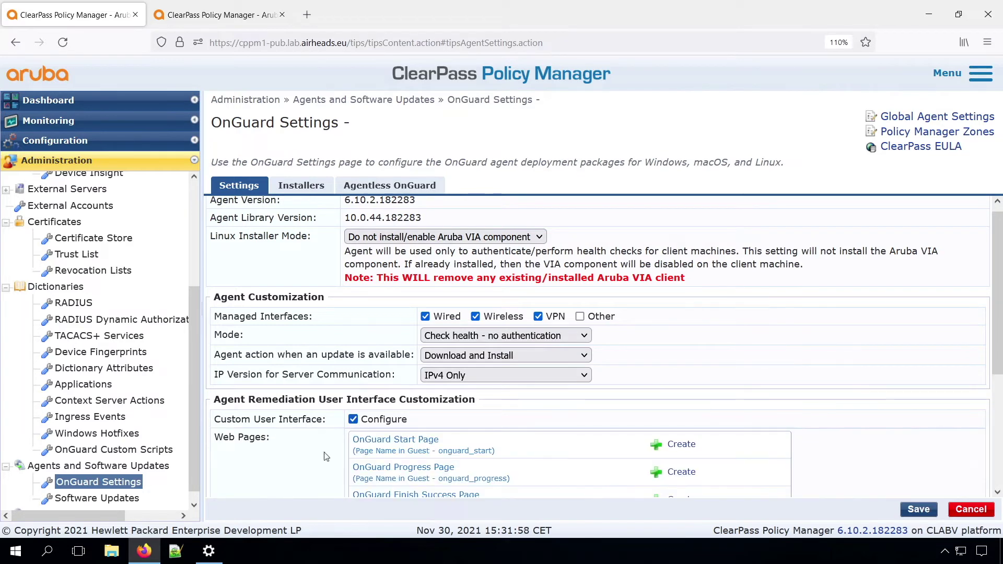
pyautogui.scroll(-3, 325, 455)
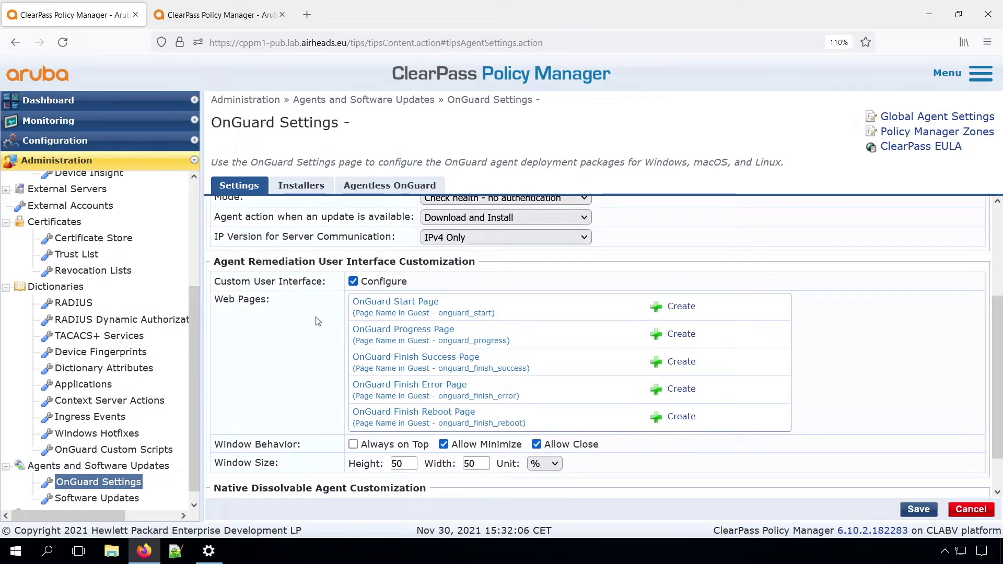
pyautogui.click(353, 282)
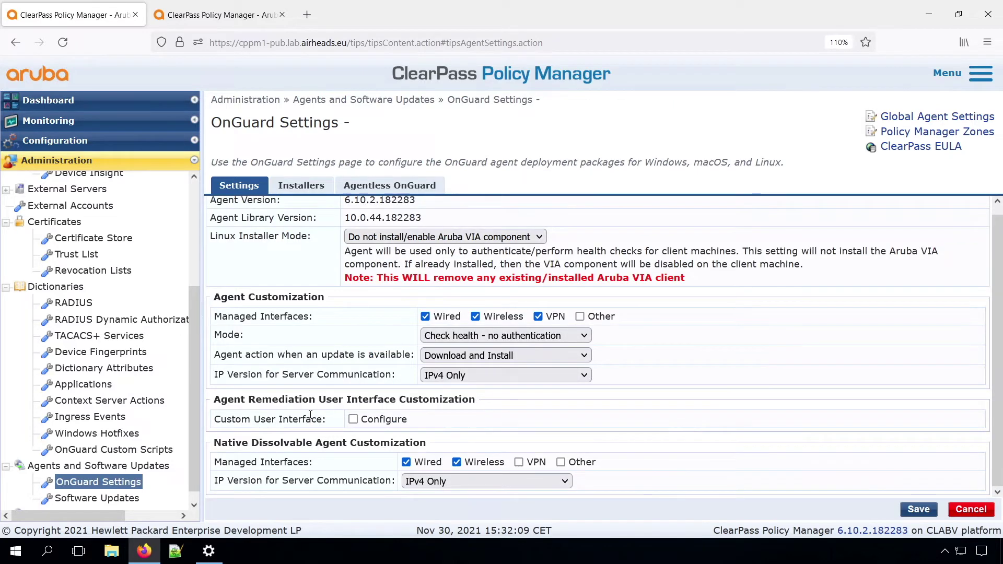
# - Browse the OnGuard installer download links, then view the Agentless OnGuard packages and SHA256 checksums
pyautogui.click(302, 186)
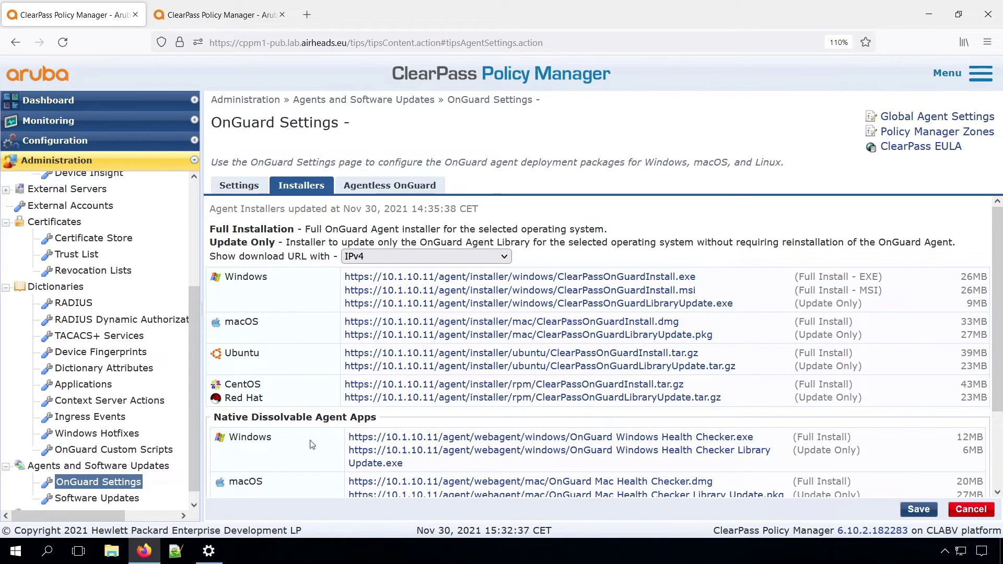
pyautogui.scroll(-3, 312, 445)
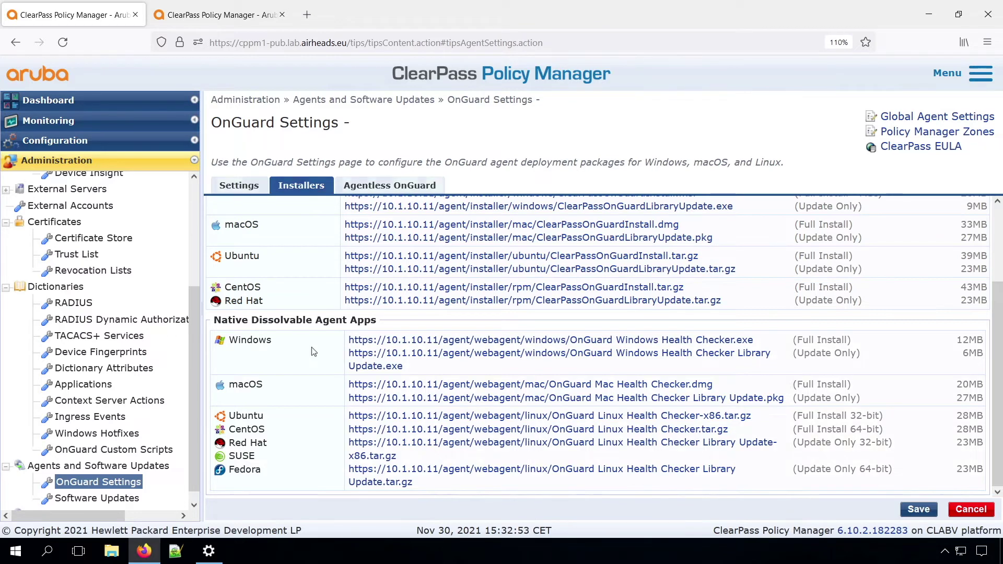
pyautogui.click(387, 187)
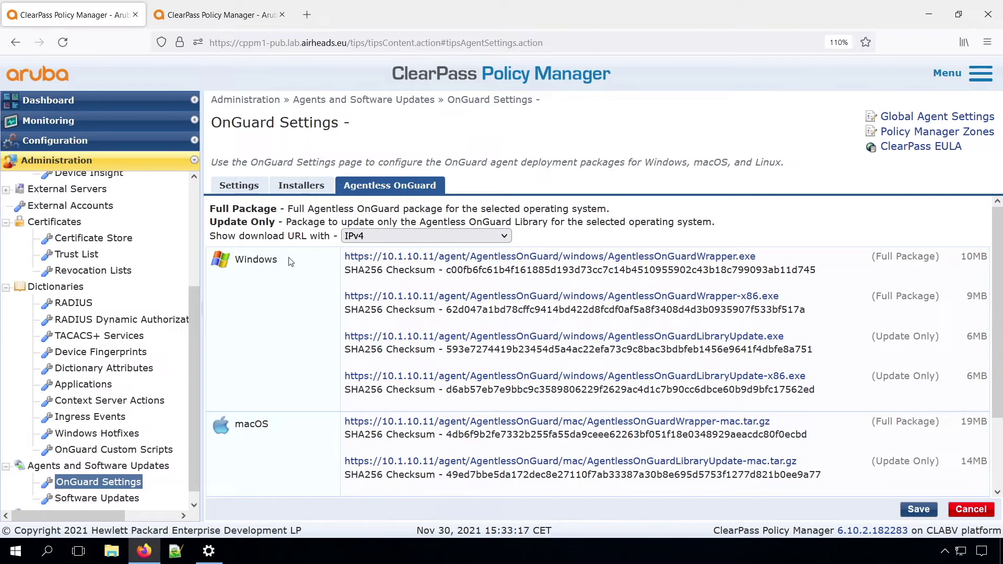
# - Return to the Installers tab and scroll back up to the Windows installer links
pyautogui.click(300, 189)
pyautogui.scroll(3, 292, 272)
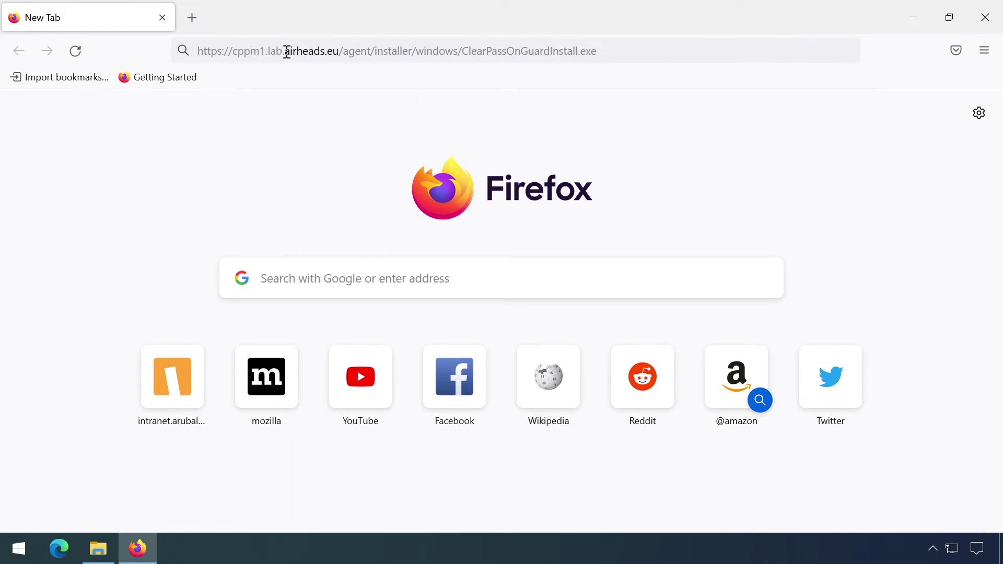
# - Download ClearPassOnGuardInstall.exe in Firefox and launch it from the Downloads panel
pyautogui.click(615, 57)
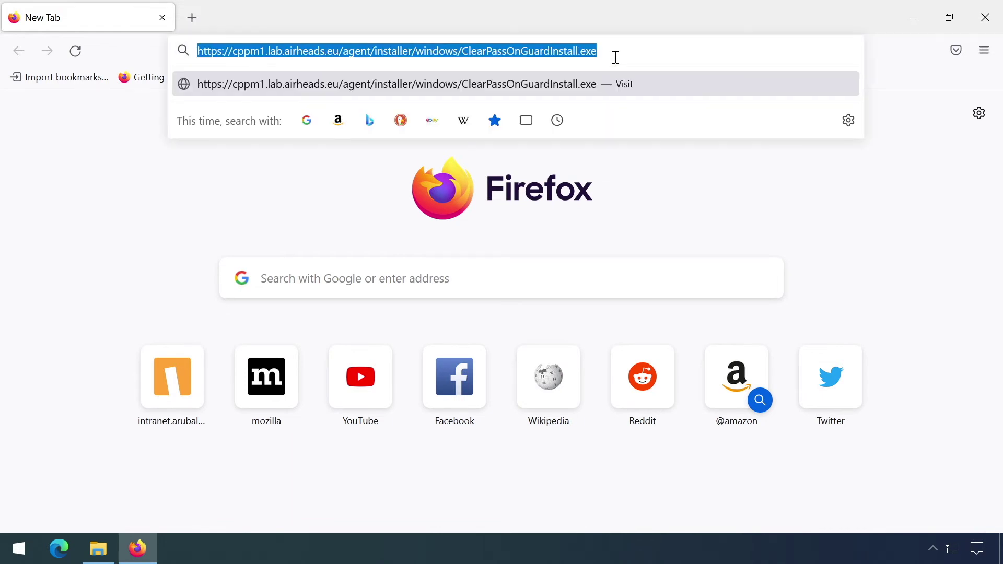
pyautogui.press('Return')
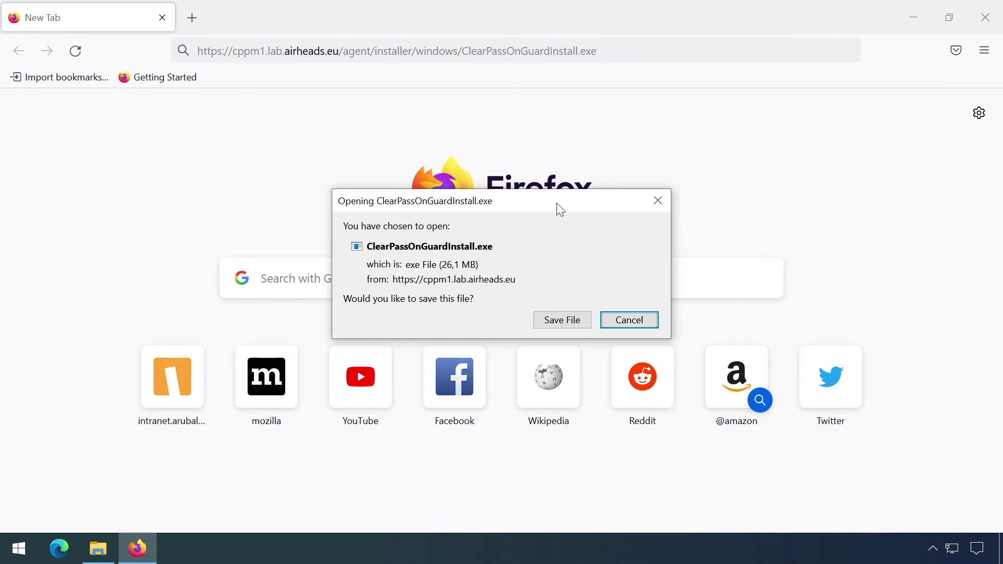
pyautogui.click(559, 319)
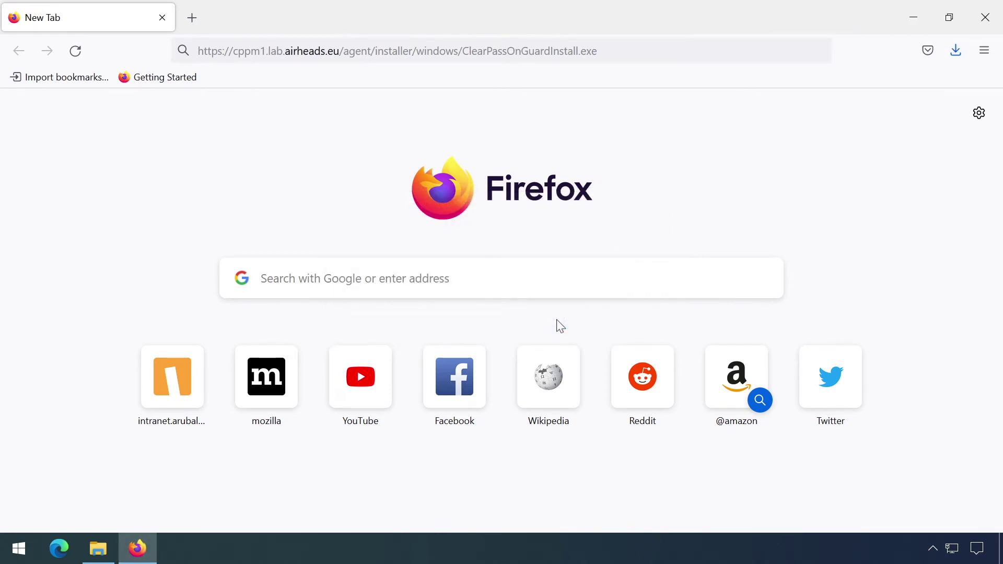
pyautogui.click(956, 51)
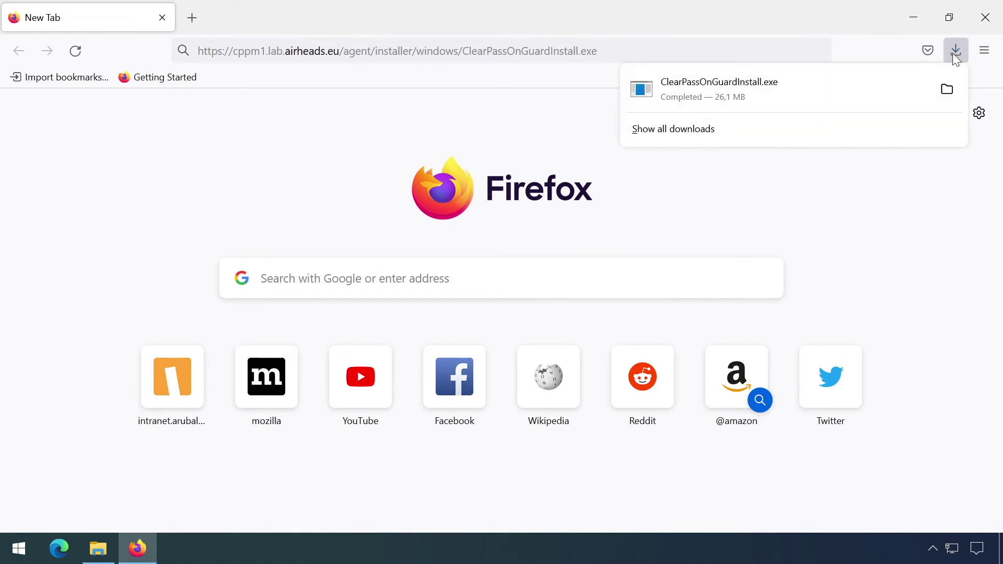
pyautogui.click(708, 81)
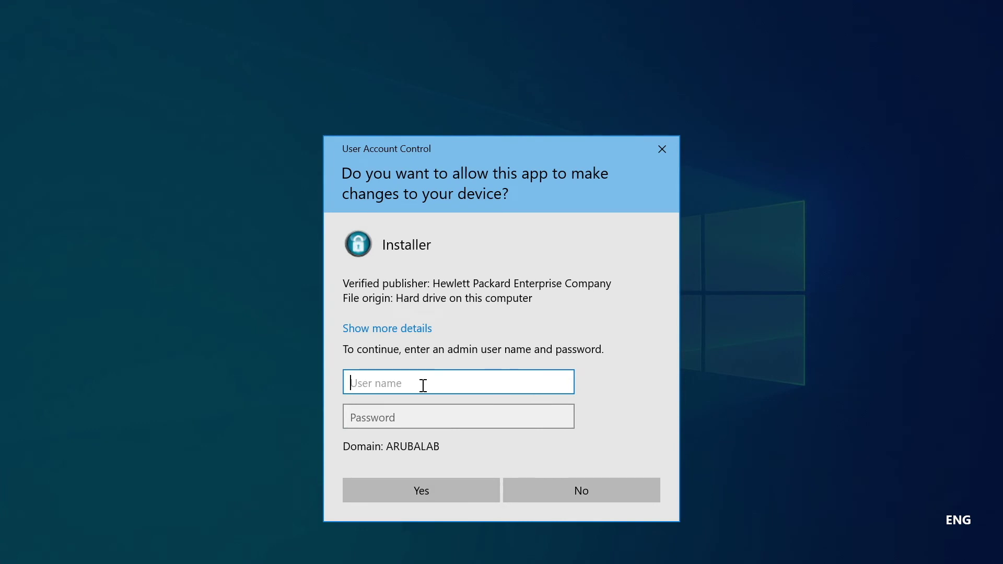
# - Approve the UAC prompt with the administrator username and password
pyautogui.write('admin1')
pyautogui.press('Tab')
pyautogui.write('*********')
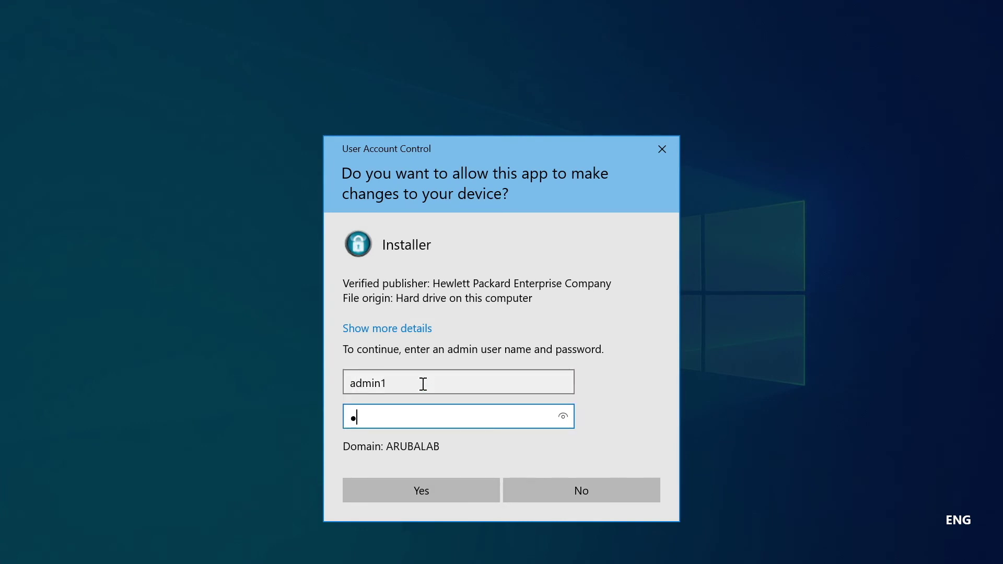
pyautogui.press('Return')
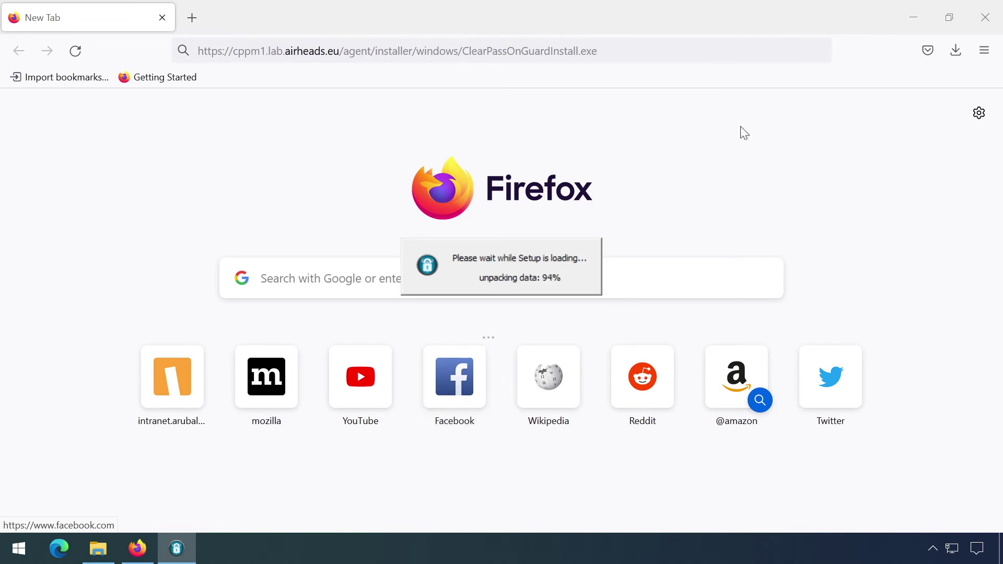
# - Install ClearPass OnGuard in English and finish setup with the agent set to run
pyautogui.click(913, 17)
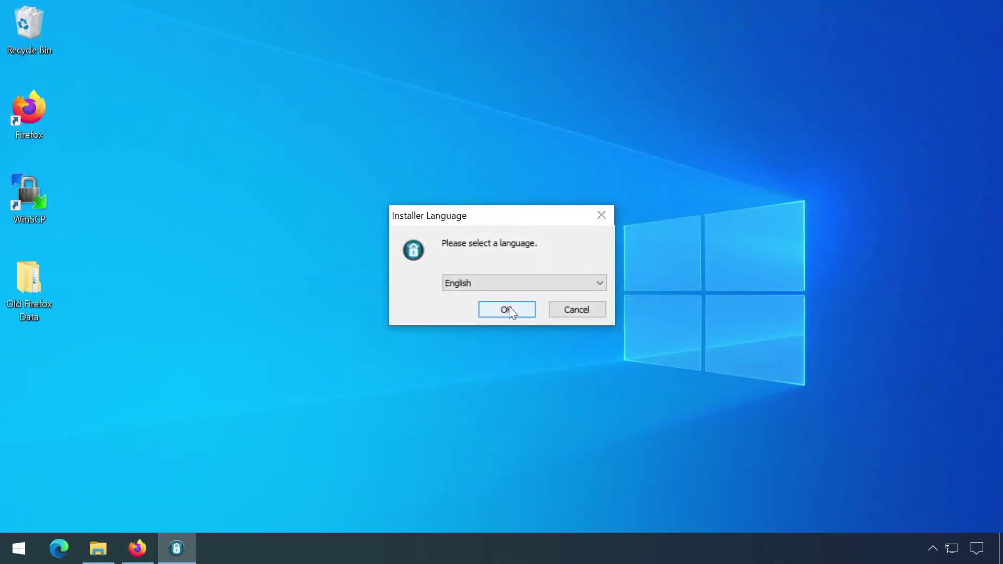
pyautogui.click(510, 311)
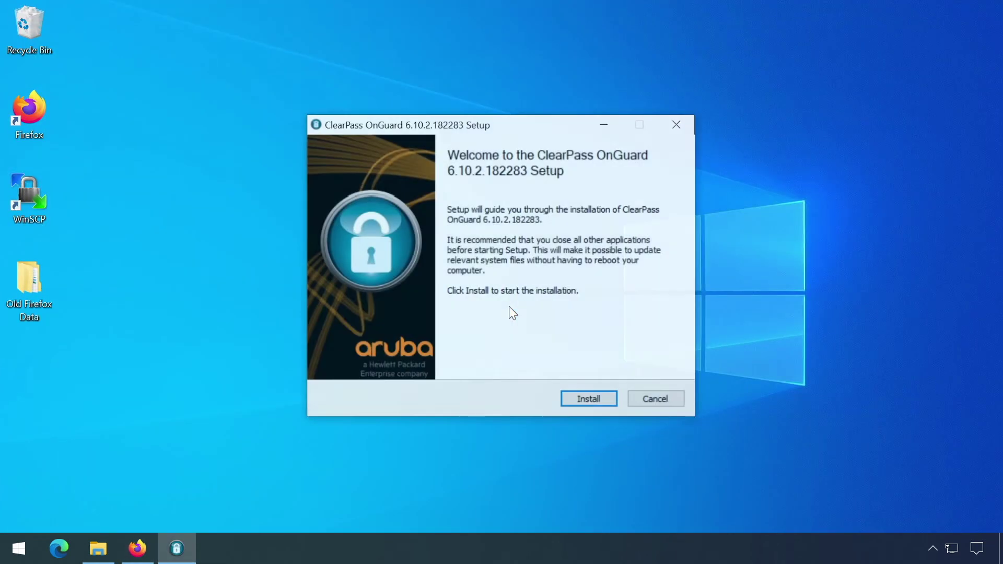
pyautogui.click(584, 400)
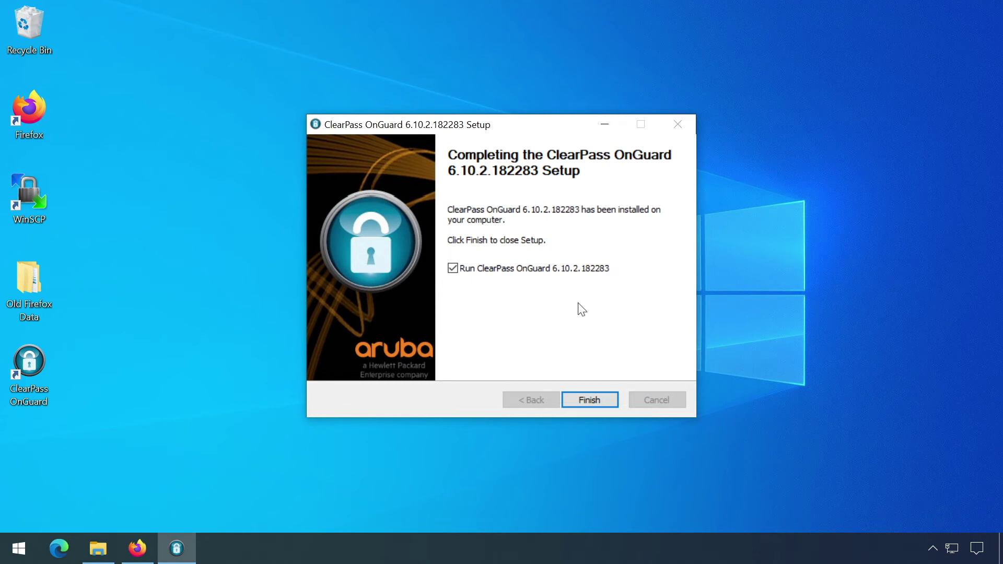
pyautogui.click(587, 399)
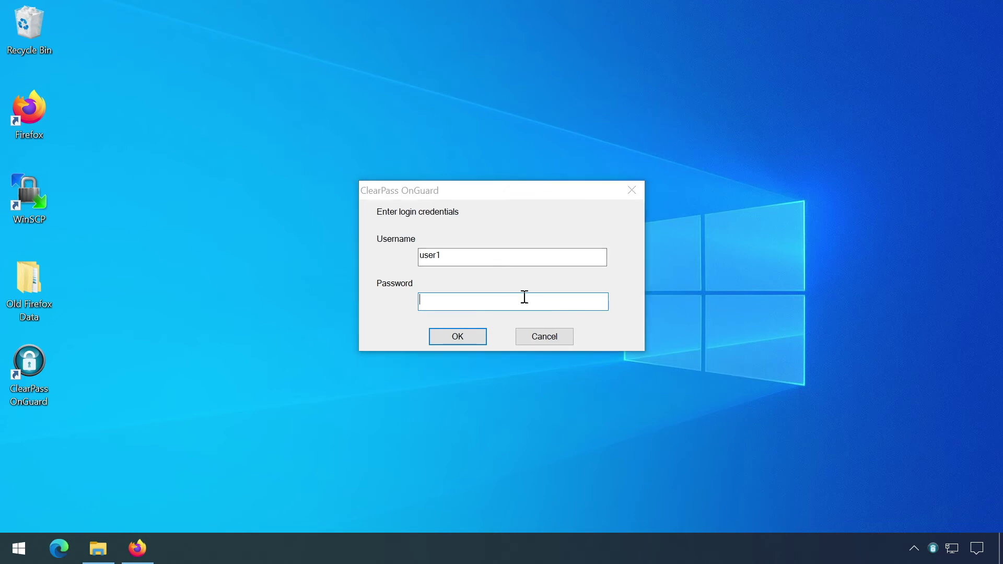
# - Attempt the OnGuard login, cancel the prompt, and open the agent window from the tray
pyautogui.click(482, 302)
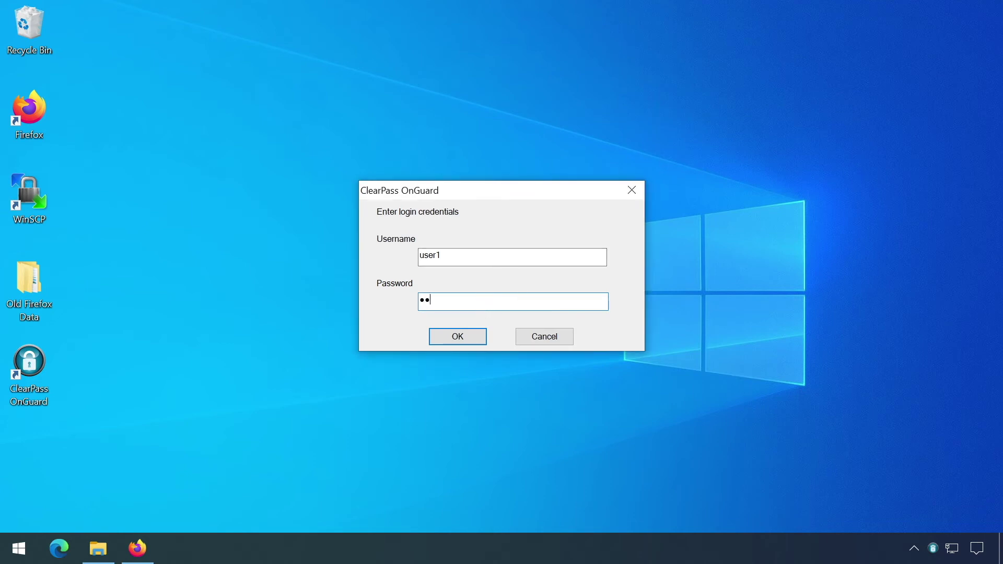
pyautogui.press('Return')
pyautogui.click(933, 548)
pyautogui.click(560, 336)
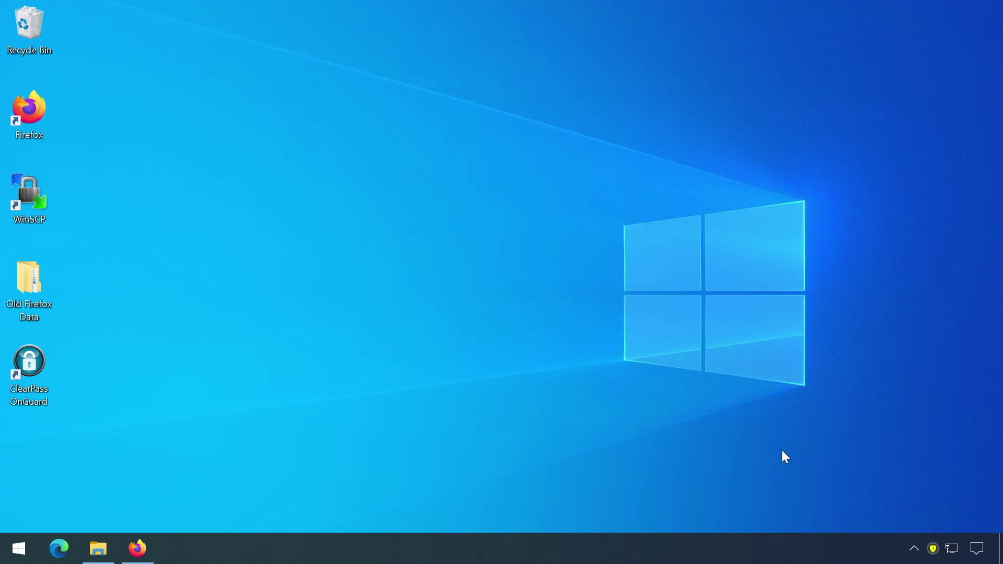
pyautogui.click(932, 548)
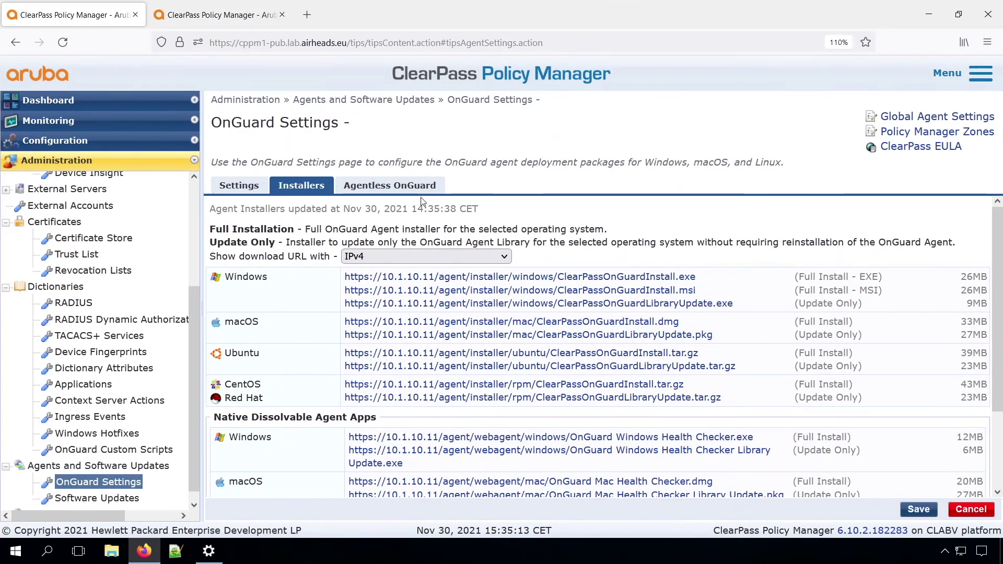
# - Decline leaving for Access Tracker with unsaved changes, and save the OnGuard agent settings instead
pyautogui.click(59, 120)
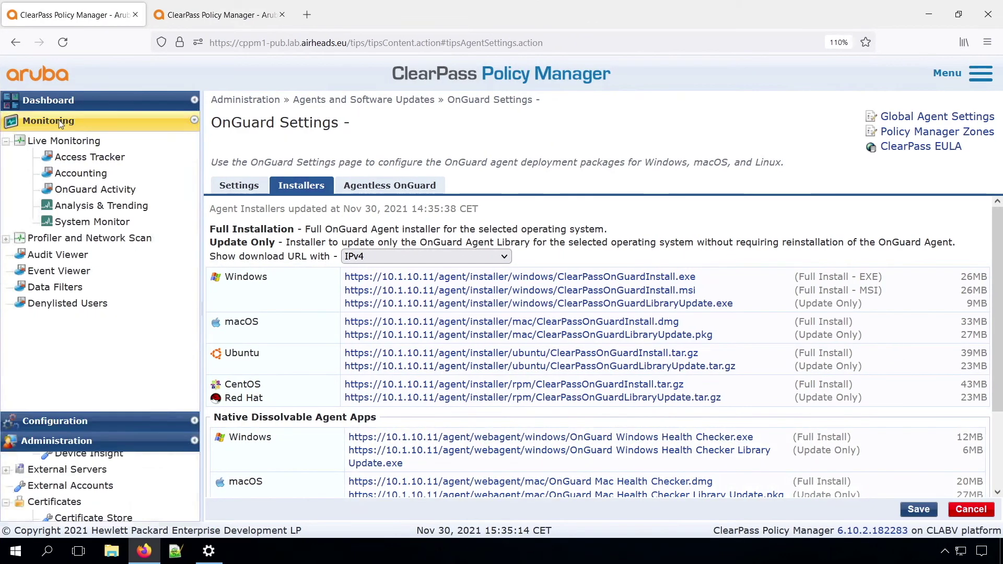
pyautogui.click(79, 157)
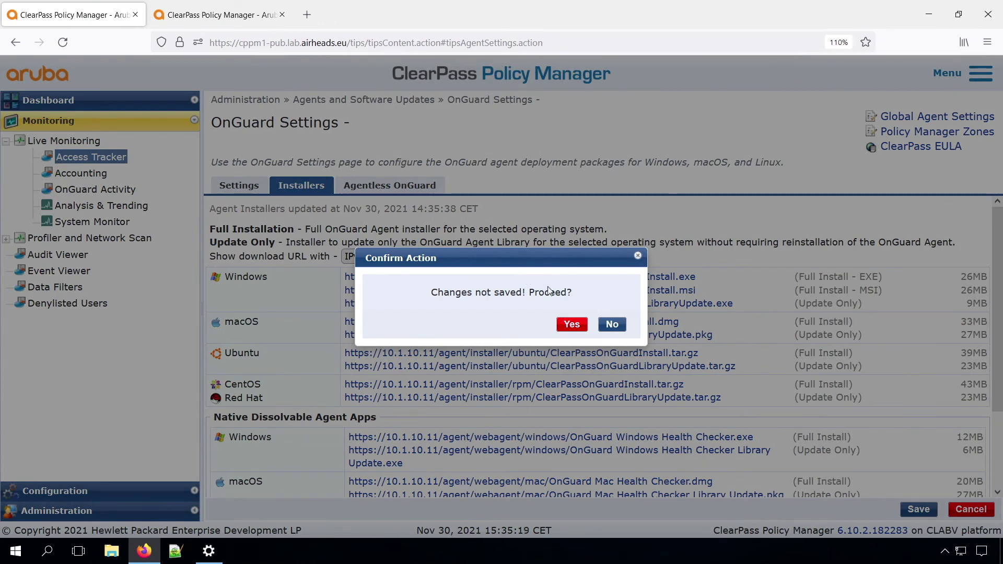
pyautogui.click(612, 324)
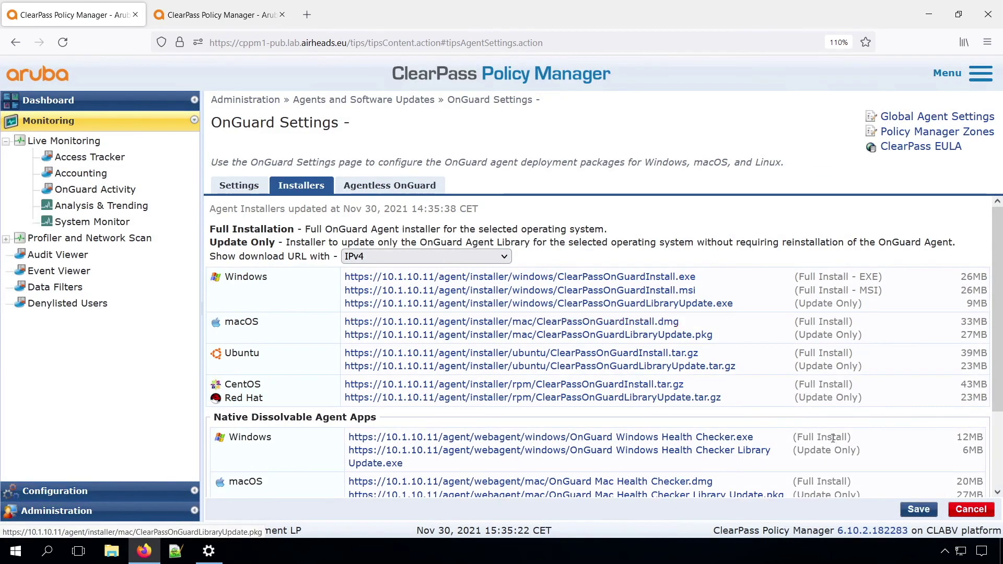
pyautogui.click(251, 188)
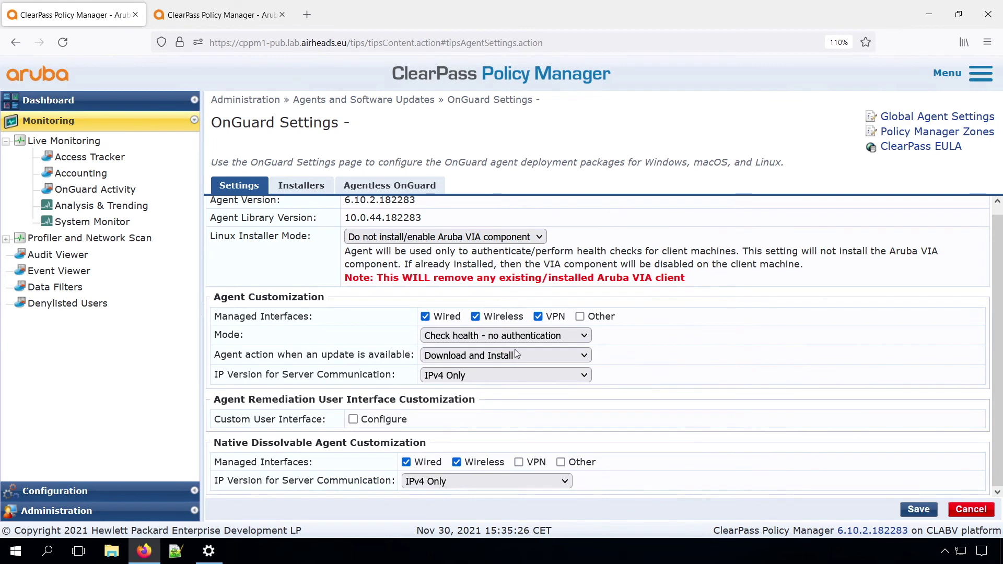
pyautogui.click(919, 509)
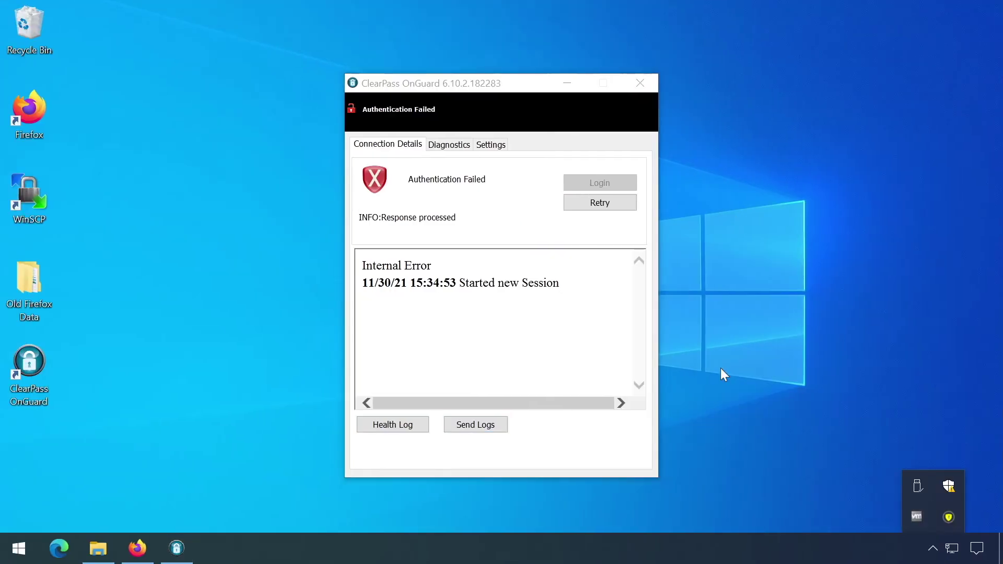
# - Retry the OnGuard connection and log in with the user's password
pyautogui.click(601, 202)
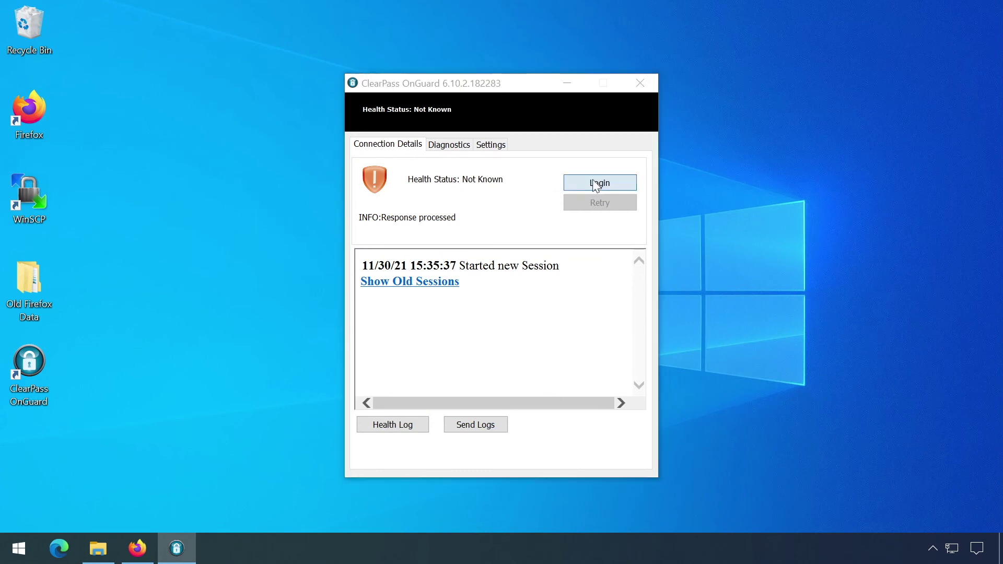
pyautogui.click(599, 182)
pyautogui.click(493, 308)
pyautogui.write('••')
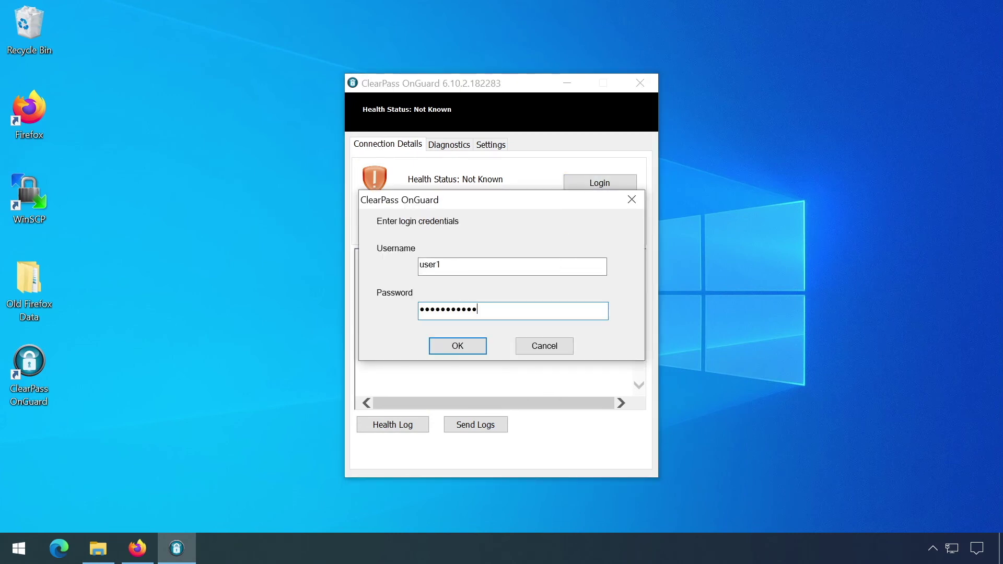
pyautogui.click(458, 349)
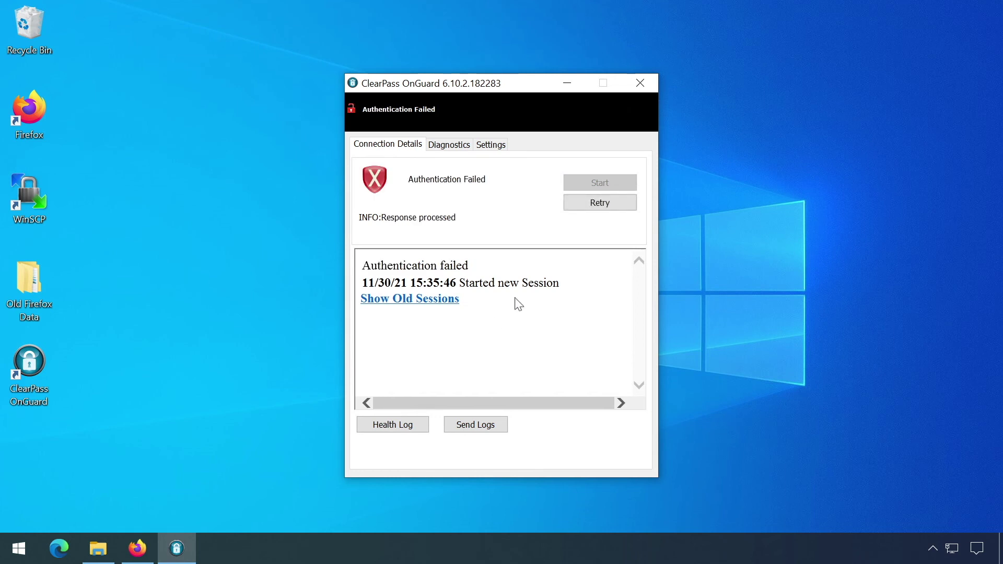
# - Retry the OnGuard connection twice more, then check Access Tracker for the login requests
pyautogui.click(603, 203)
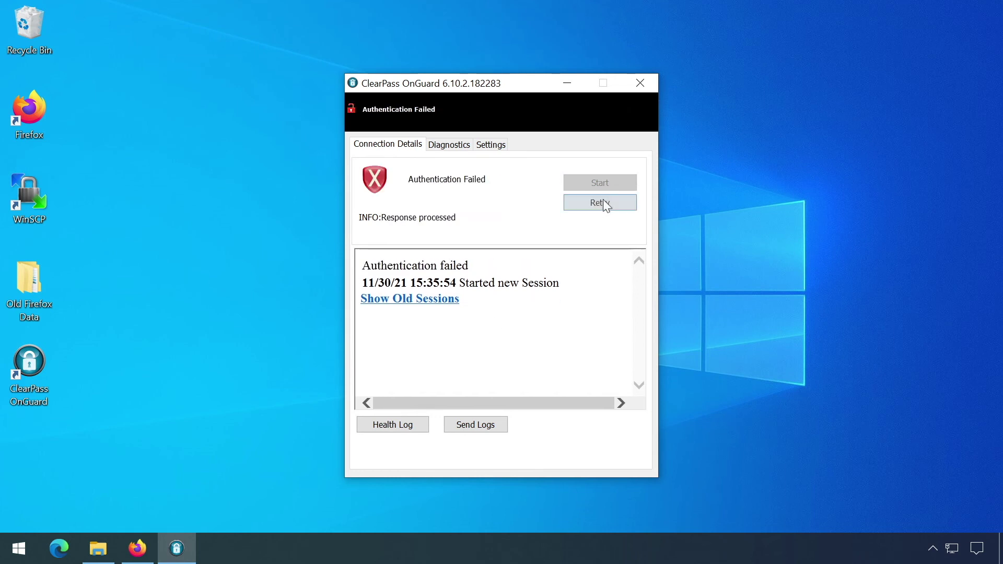
pyautogui.click(595, 203)
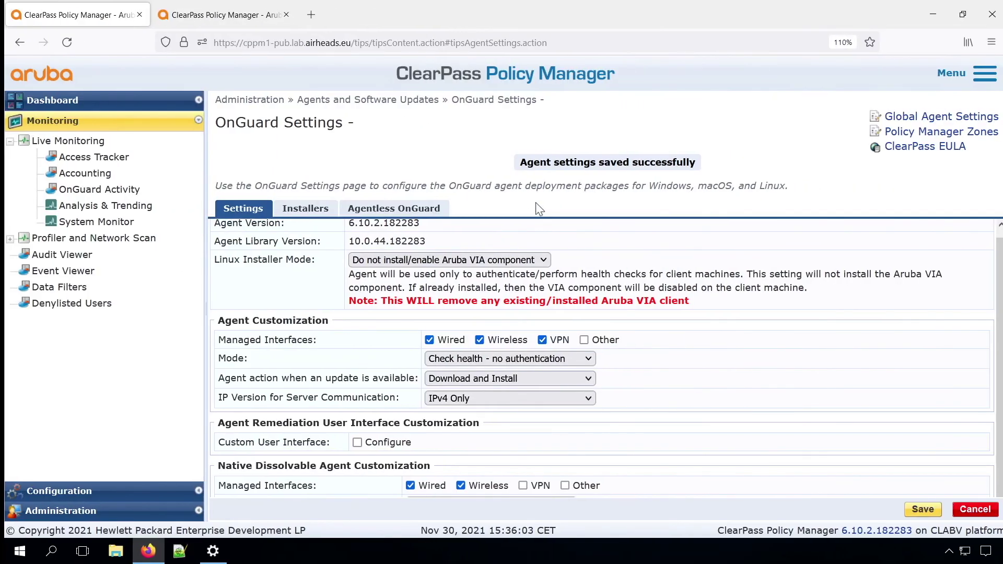
pyautogui.click(89, 157)
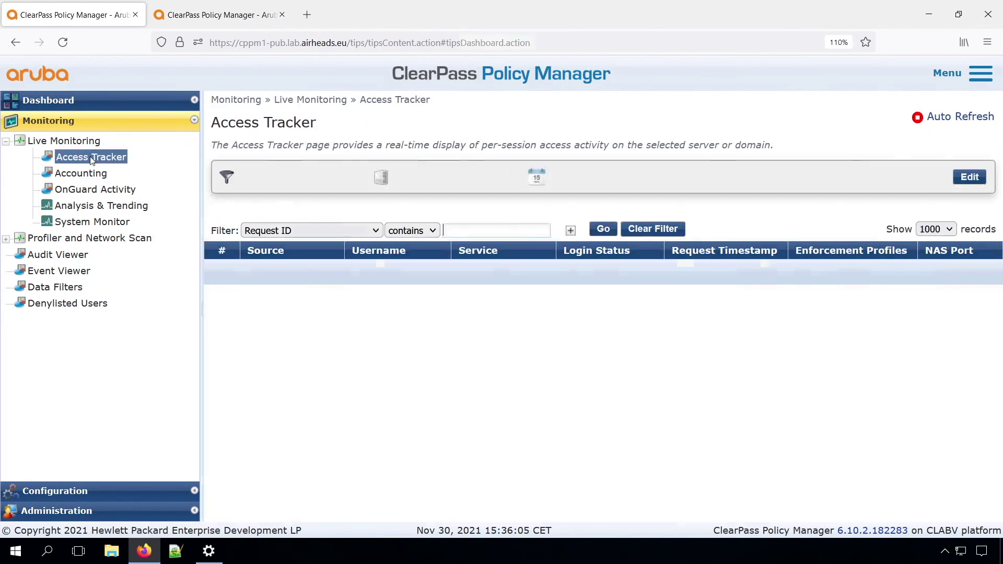